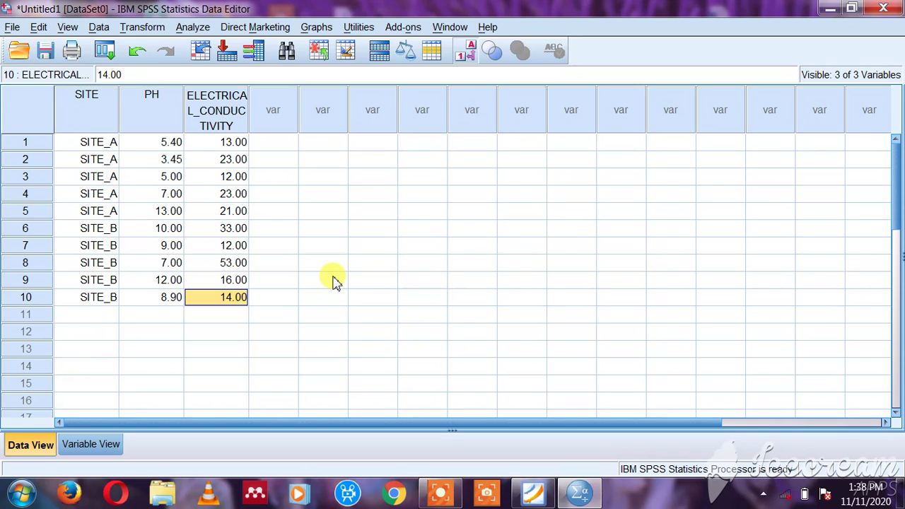
- Open the Explore dialog from Analyze > Descriptive Statistics
{"action": "left_click", "coordinate": [280, 266]}
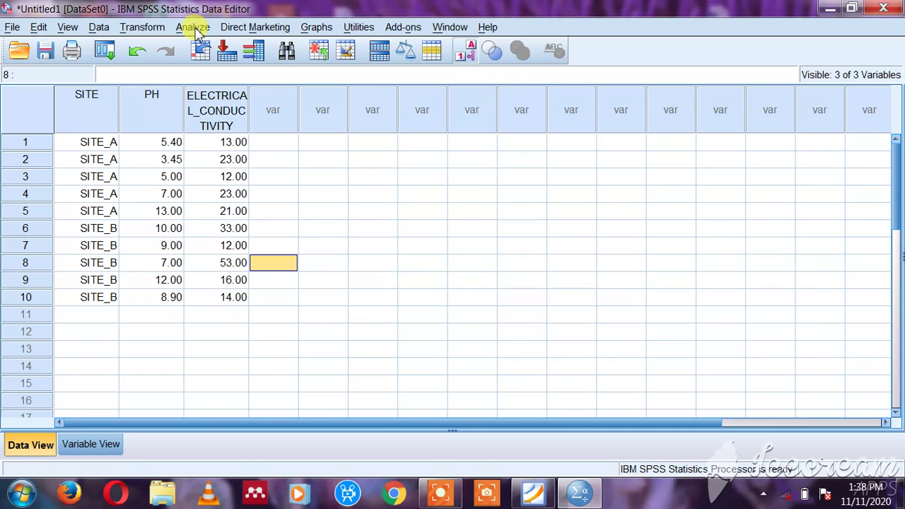
{"action": "left_click", "coordinate": [194, 28]}
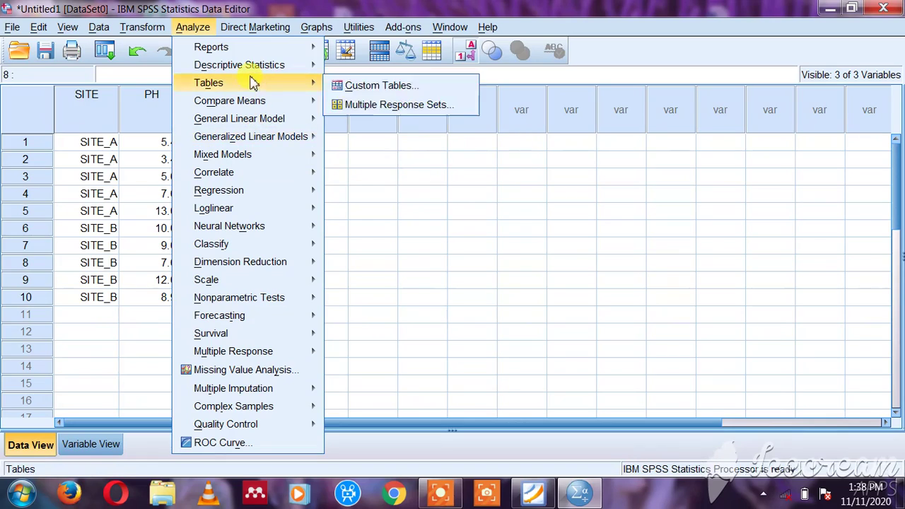
{"action": "mouse_move", "coordinate": [255, 72]}
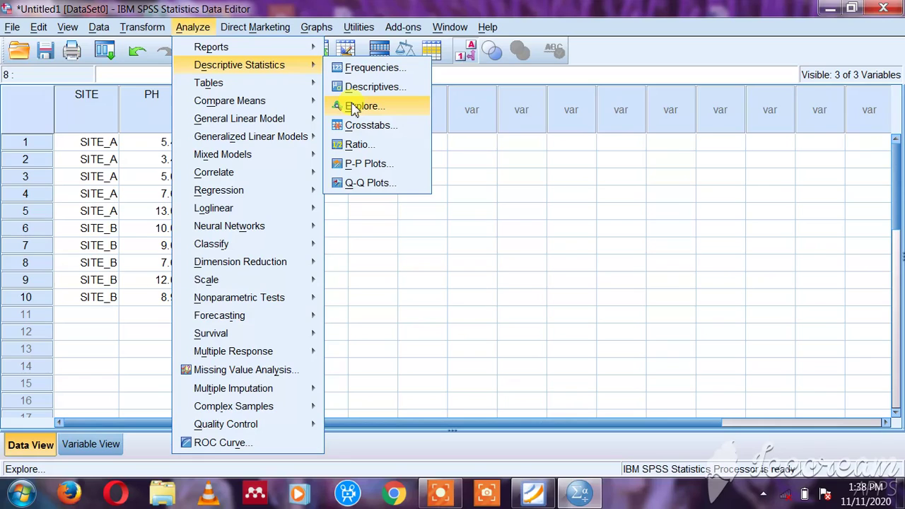
{"action": "left_click", "coordinate": [353, 109]}
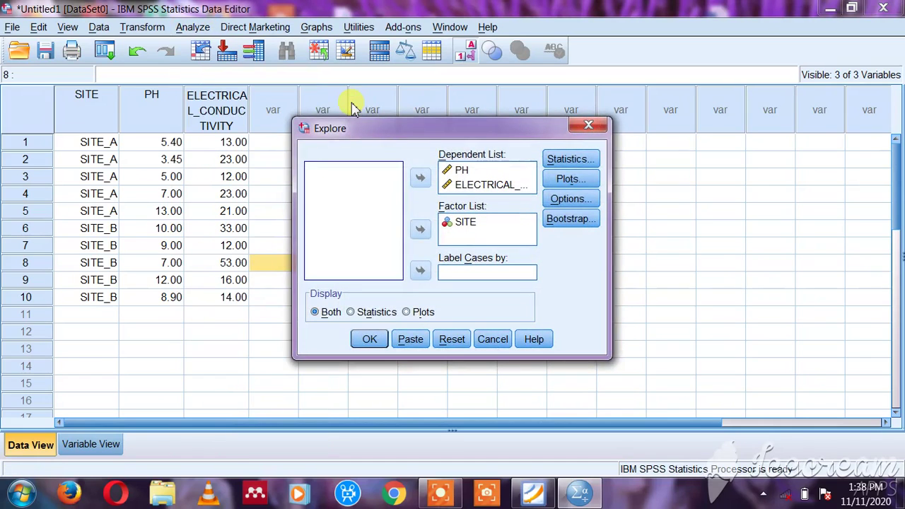
- Clear PH, ELECTRICAL_CONDUCTIVITY and SITE out of the Explore dependent and factor lists
{"action": "left_click", "coordinate": [479, 170]}
{"action": "left_click", "coordinate": [420, 177]}
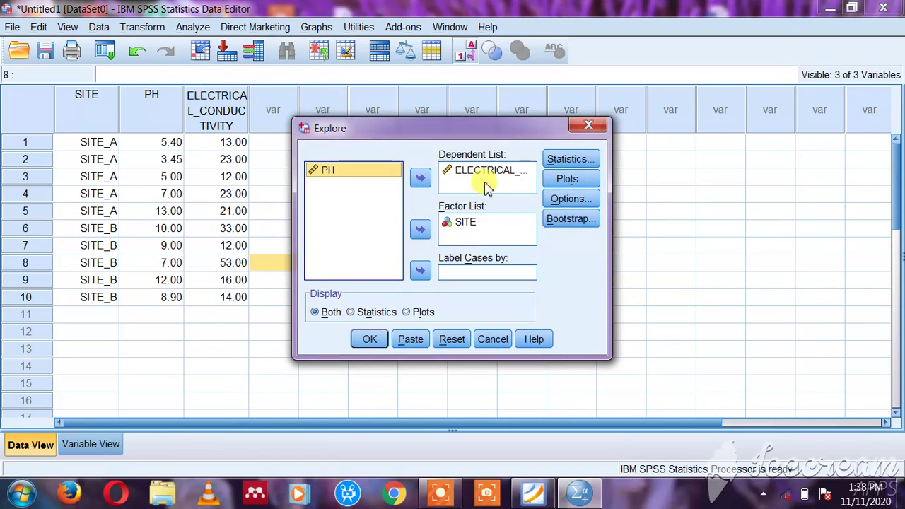
{"action": "left_click", "coordinate": [487, 176]}
{"action": "left_click", "coordinate": [419, 178]}
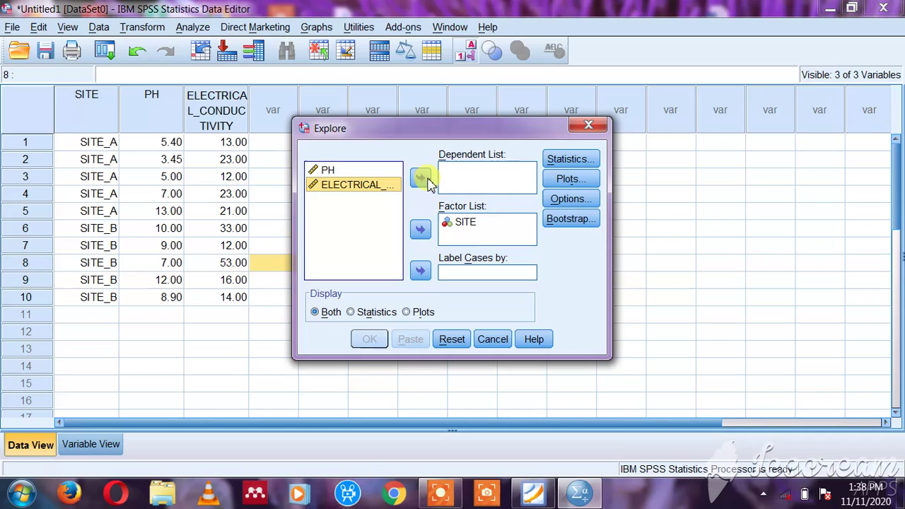
{"action": "left_click", "coordinate": [489, 223]}
{"action": "left_click", "coordinate": [420, 229]}
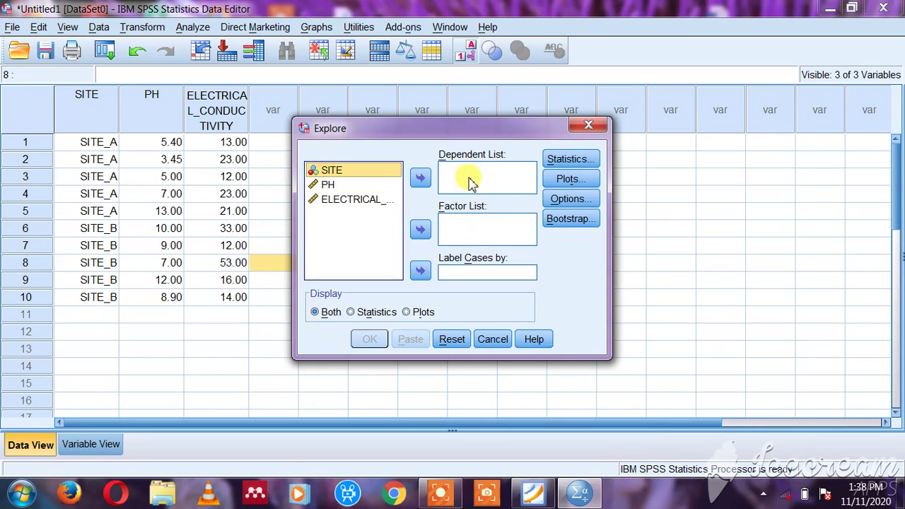
- Put SITE in the Factor List and PH plus ELECTRICAL_CONDUCTIVITY in the Dependent List
{"action": "left_click", "coordinate": [419, 230]}
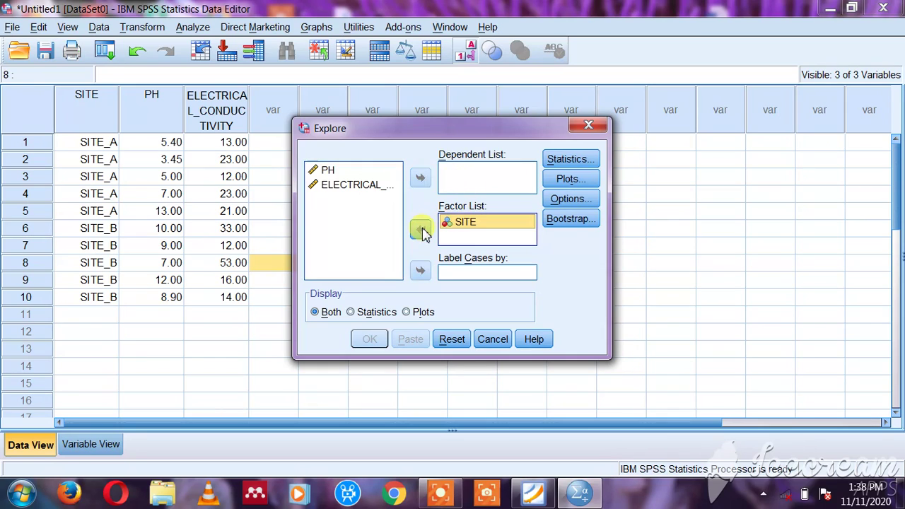
{"action": "left_click", "coordinate": [368, 192]}
{"action": "key", "text": "ctrl+a"}
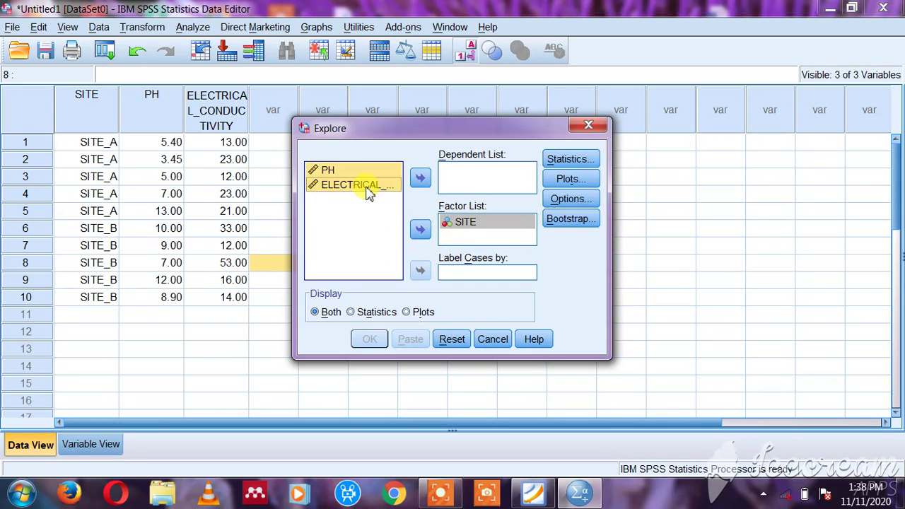
{"action": "left_click", "coordinate": [422, 179]}
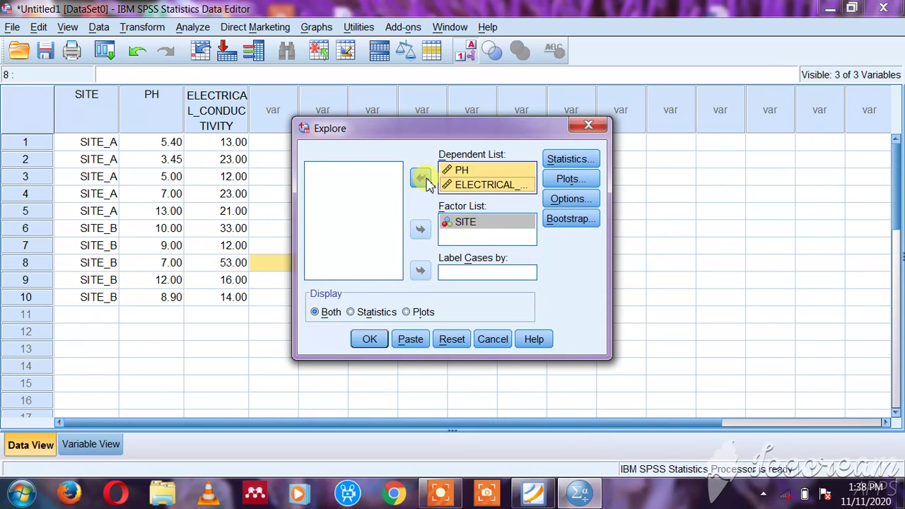
- Keep Descriptives checked in the Explore Statistics options and confirm
{"action": "left_click", "coordinate": [576, 159]}
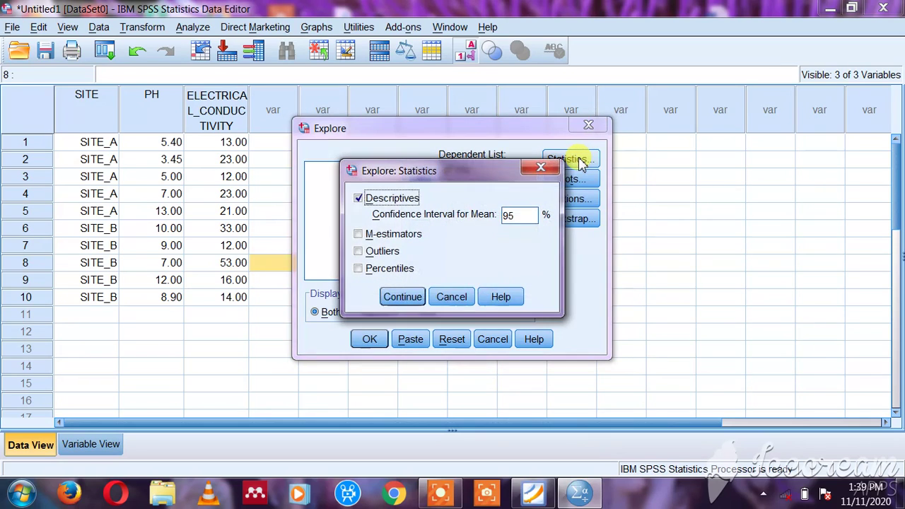
{"action": "left_click", "coordinate": [359, 201]}
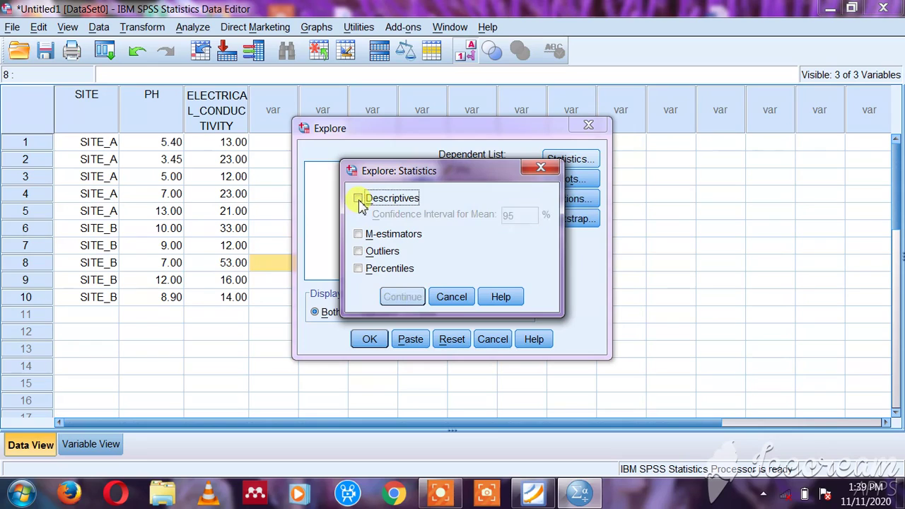
{"action": "left_click", "coordinate": [359, 201]}
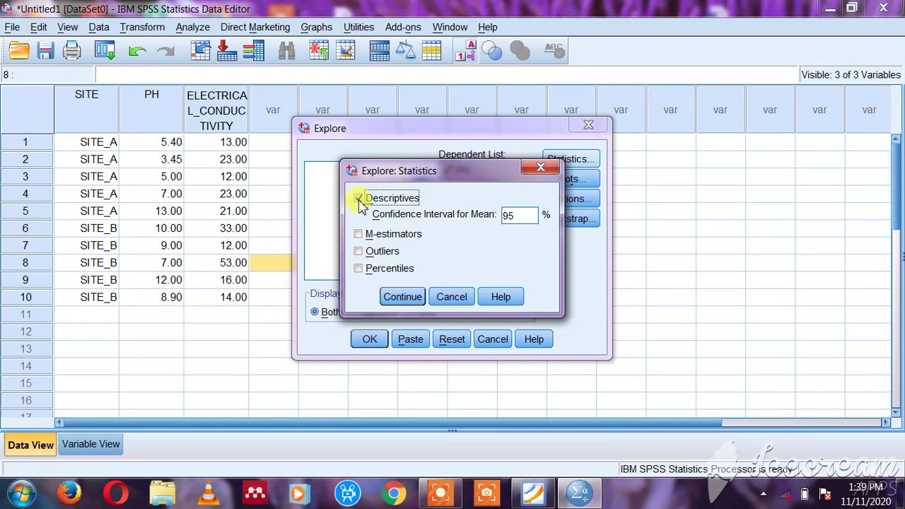
{"action": "left_click", "coordinate": [400, 296]}
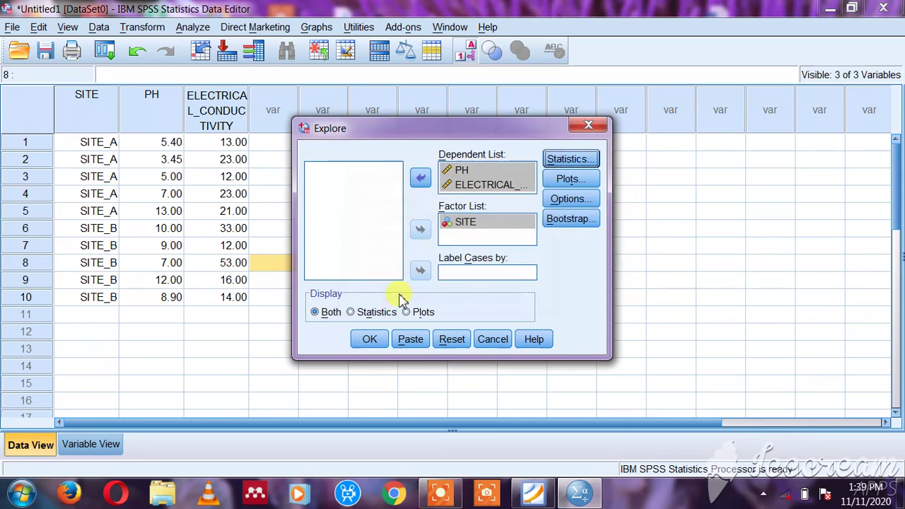
- Turn on Normality plots with tests in the Explore Plots options and confirm
{"action": "left_click", "coordinate": [569, 180]}
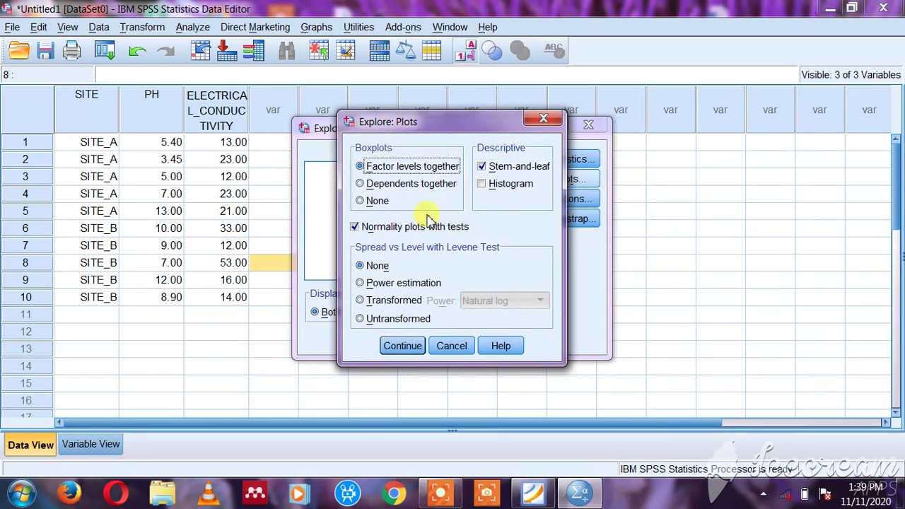
{"action": "left_click", "coordinate": [354, 228]}
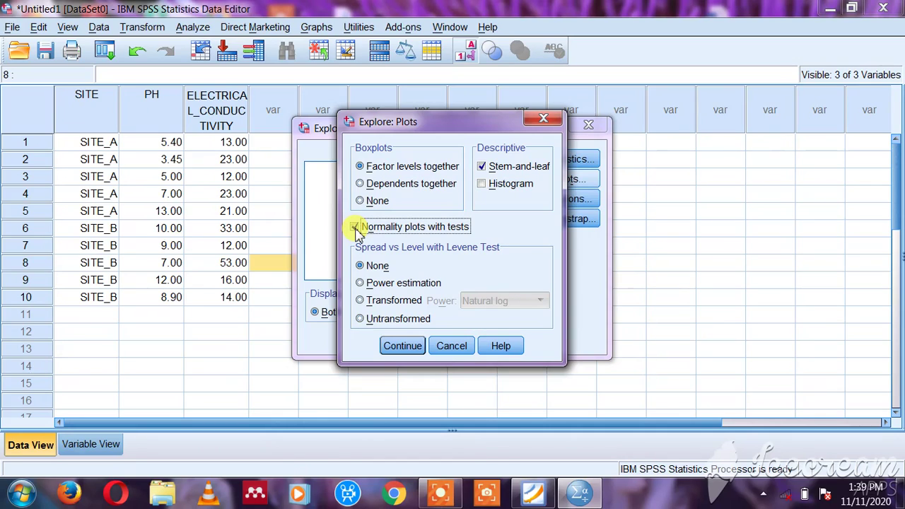
{"action": "left_click", "coordinate": [355, 228]}
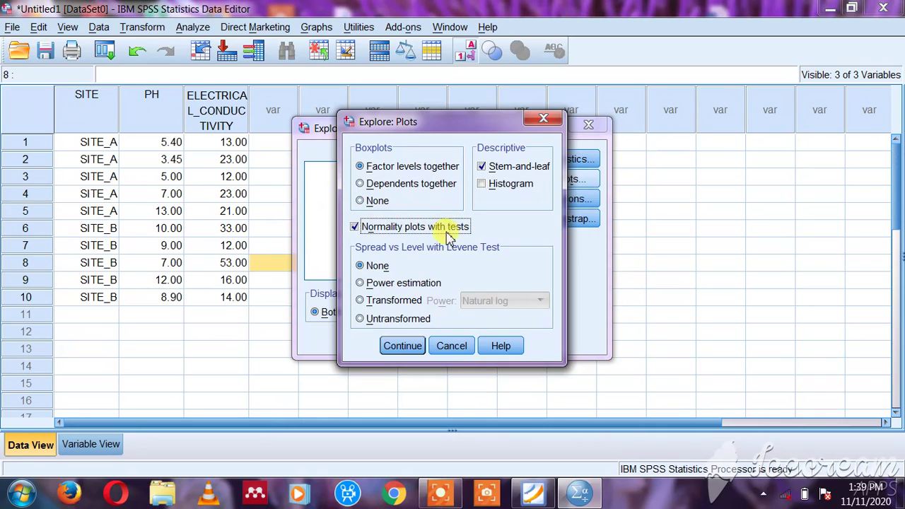
{"action": "left_click", "coordinate": [400, 346]}
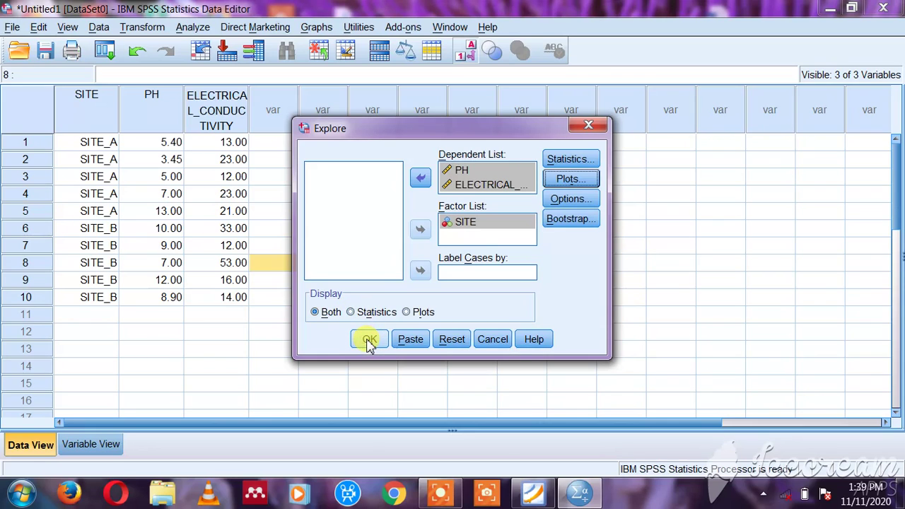
- Run Explore, then jump via Tests of Normality to the Descriptives table in the output
{"action": "left_click", "coordinate": [368, 339]}
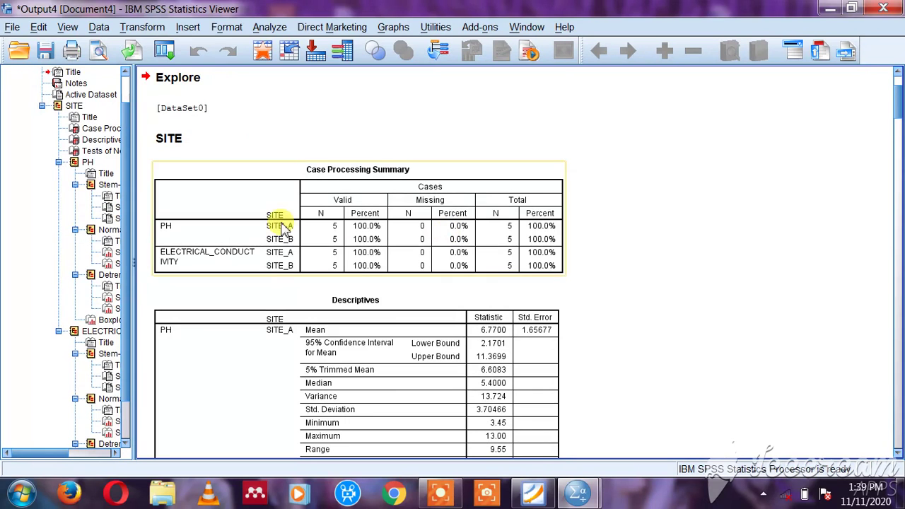
{"action": "left_click", "coordinate": [86, 153]}
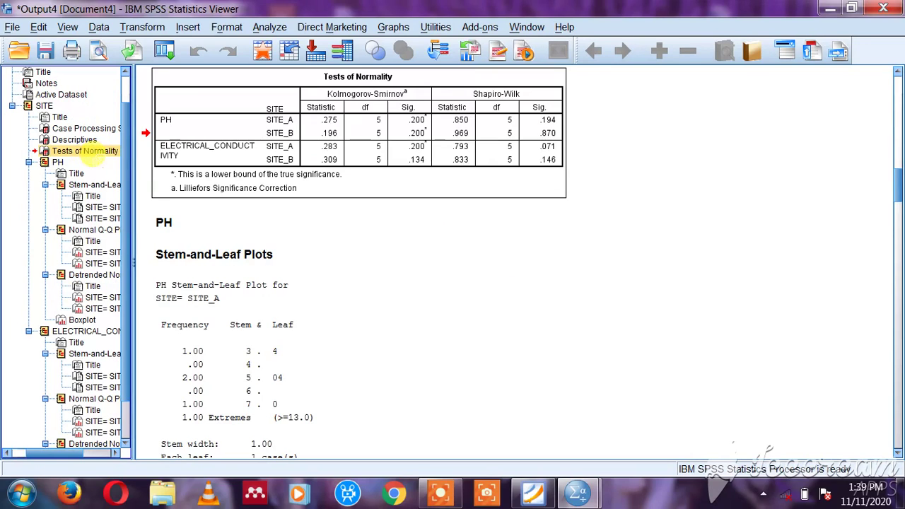
{"action": "left_click", "coordinate": [74, 140]}
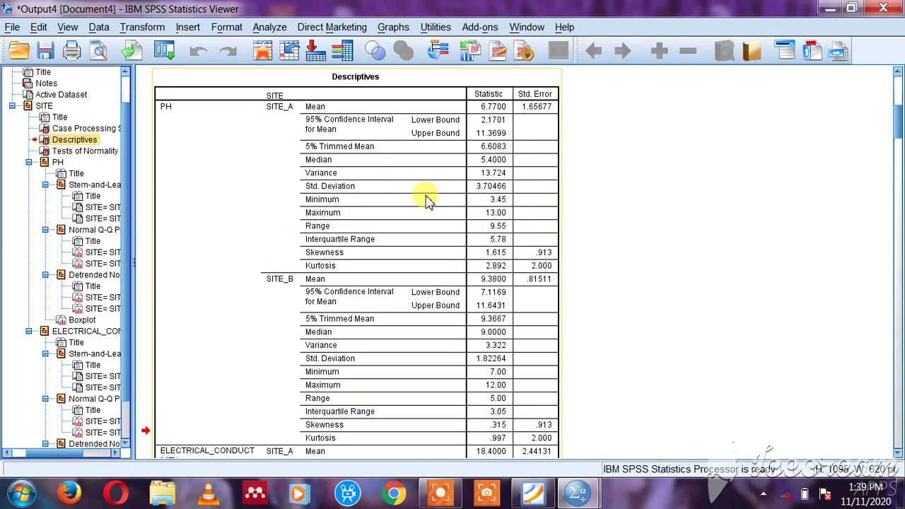
- Copy the Tests of Normality table (Shapiro-Wilk Sig. .194, .870, .071, .146)
{"action": "left_click", "coordinate": [79, 151]}
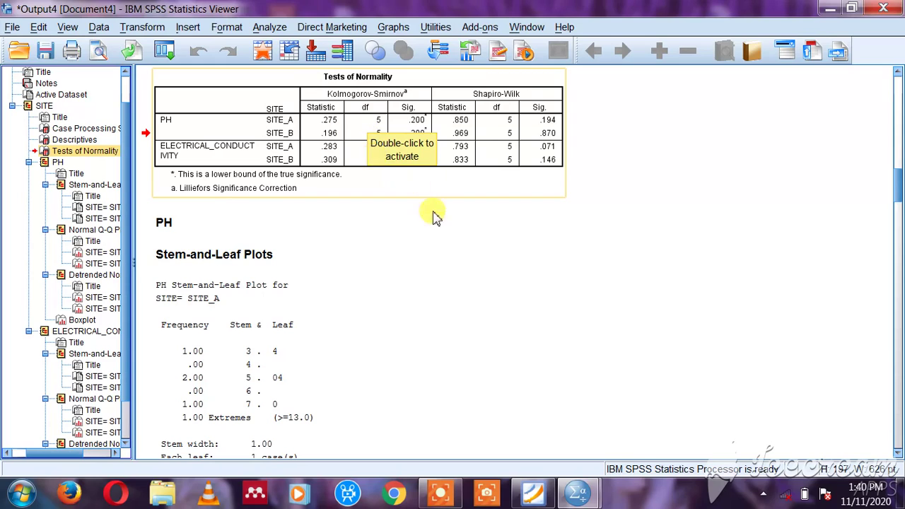
{"action": "right_click", "coordinate": [393, 132]}
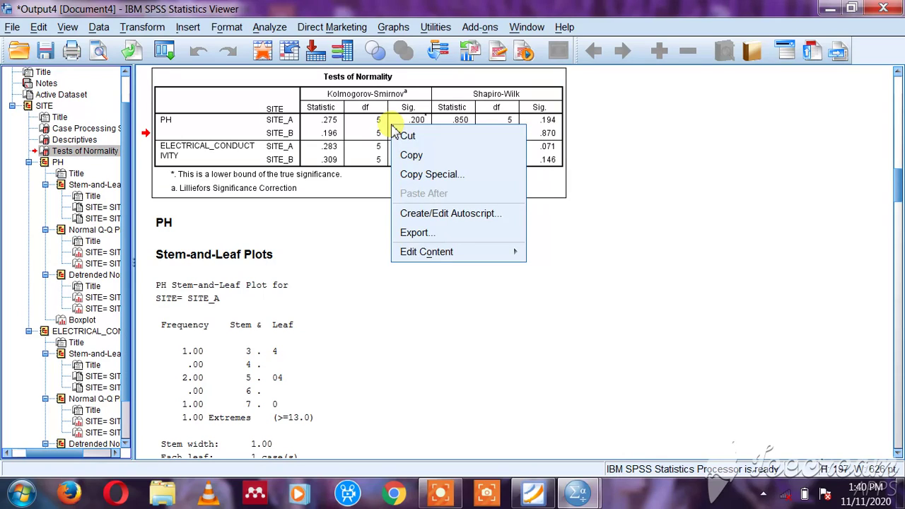
{"action": "left_click", "coordinate": [417, 155]}
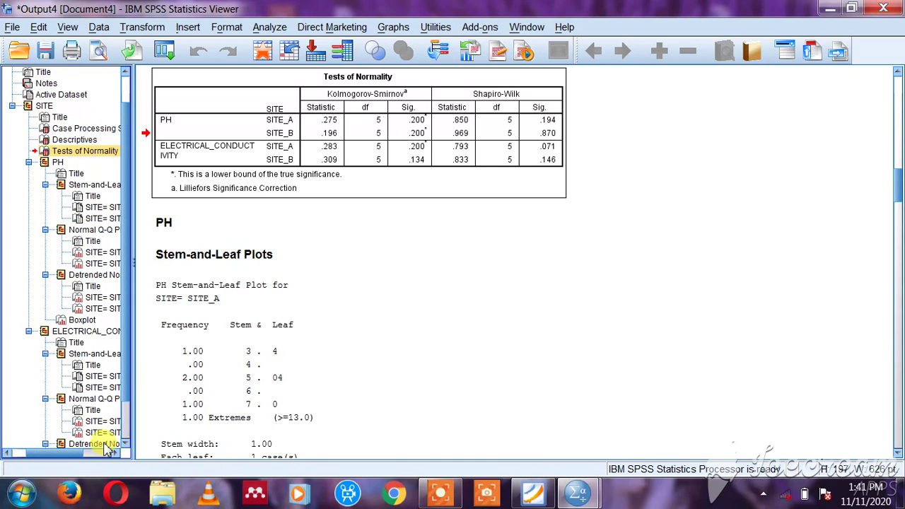
- Search the Start menu for 'EX' and launch Excel 2013
{"action": "left_click", "coordinate": [22, 494]}
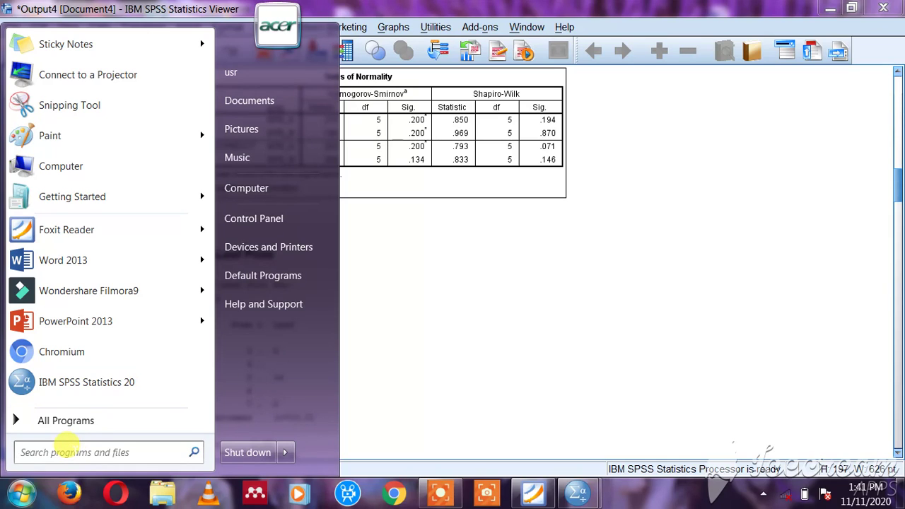
{"action": "type", "text": "E"}
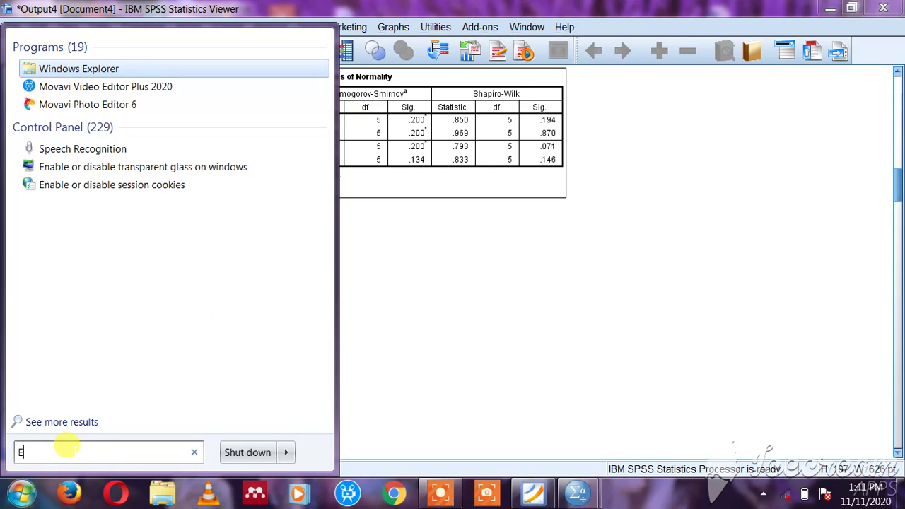
{"action": "type", "text": "X"}
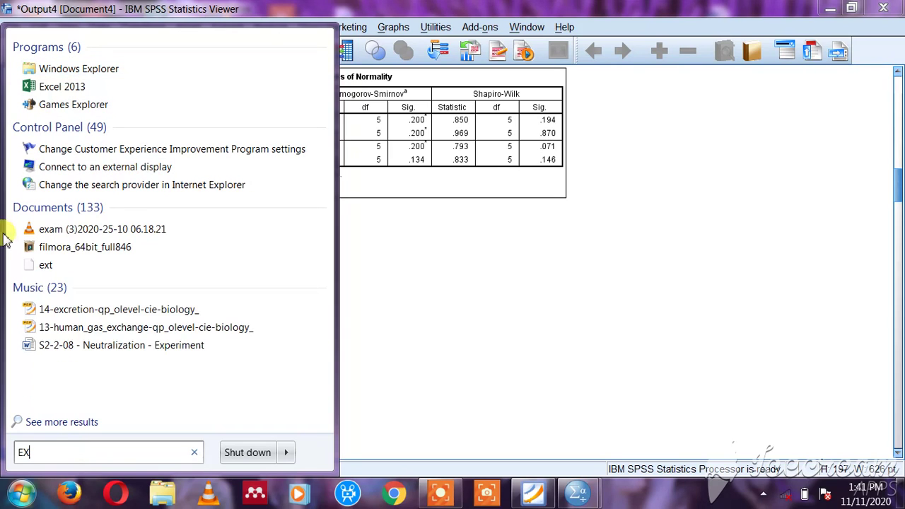
{"action": "left_click", "coordinate": [80, 90]}
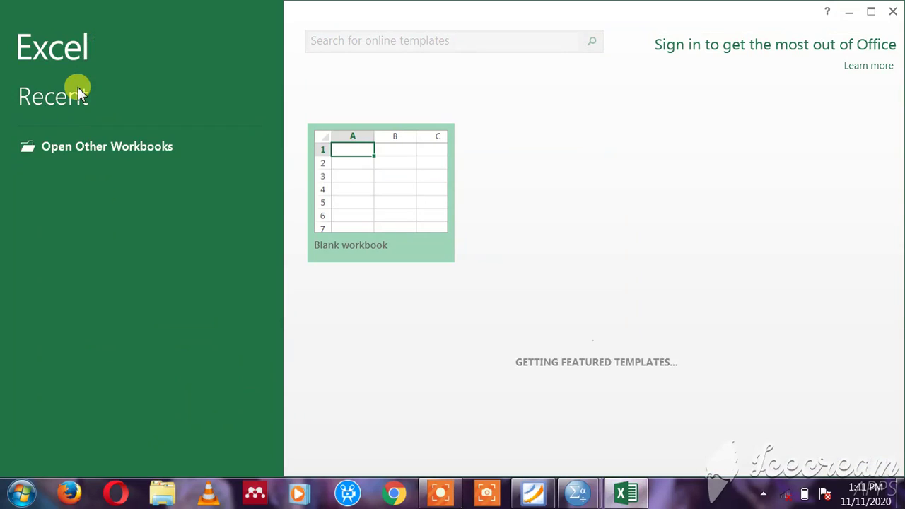
- Paste the normality table into a new blank workbook at A1:I9 and dismiss the activation notice
{"action": "left_click", "coordinate": [382, 183]}
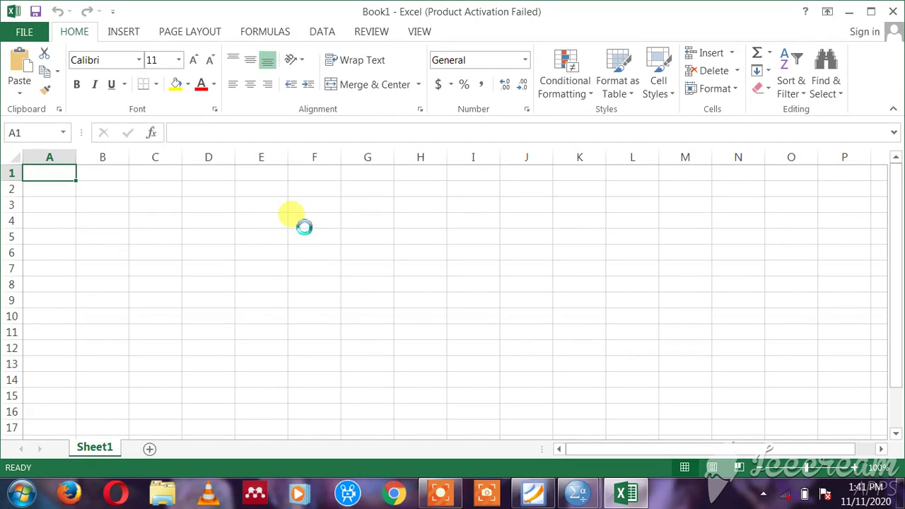
{"action": "key", "text": "ctrl+v"}
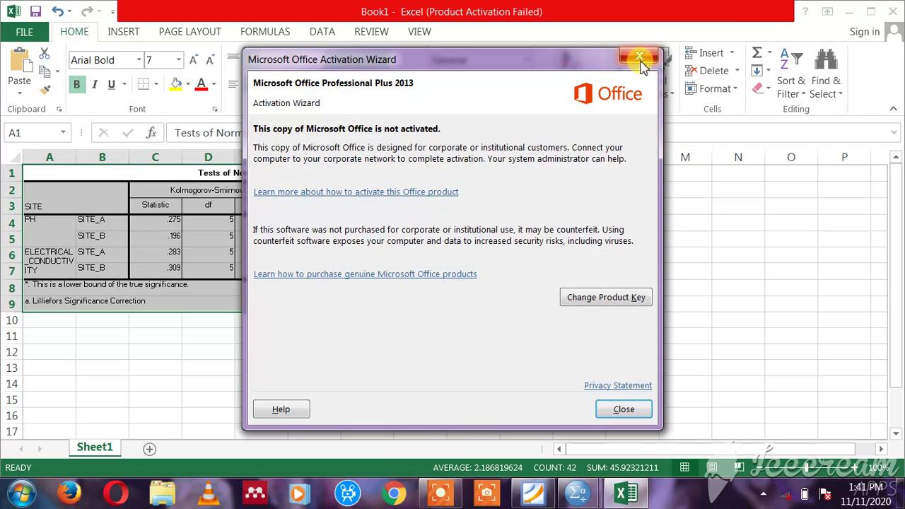
{"action": "left_click", "coordinate": [640, 60]}
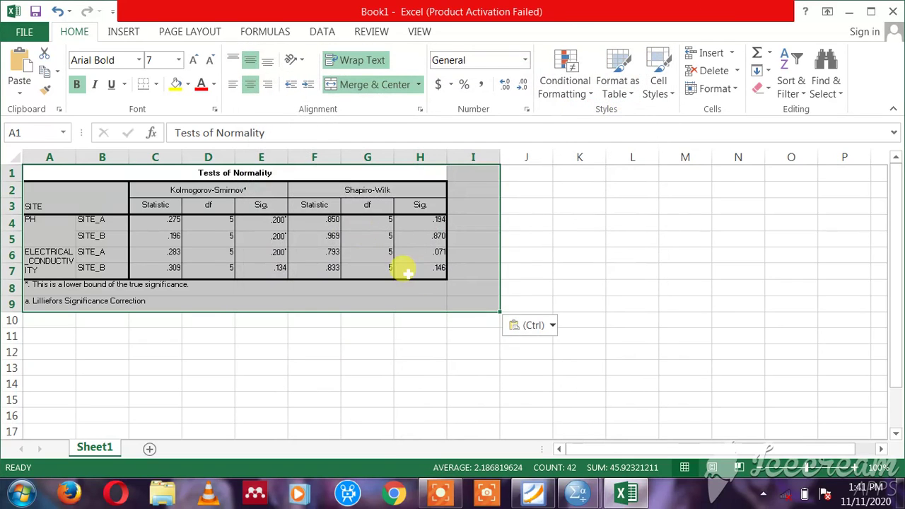
- Return to the SPSS Output viewer, select Tests of Normality, and open Analyze > Compare Means
{"action": "mouse_move", "coordinate": [584, 481]}
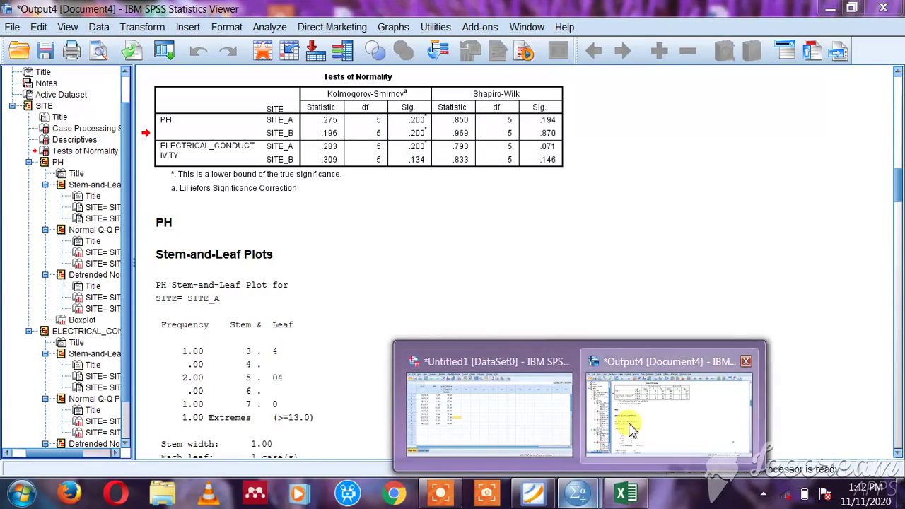
{"action": "left_click", "coordinate": [629, 427]}
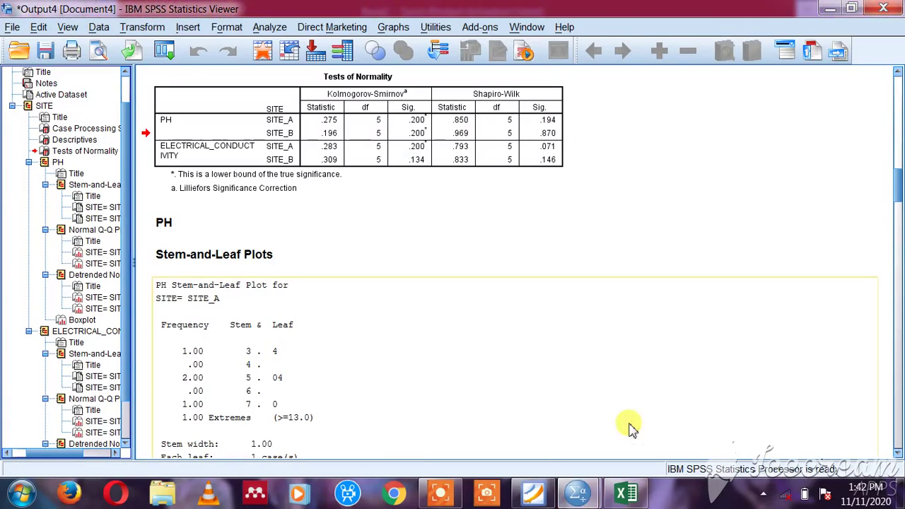
{"action": "left_click", "coordinate": [300, 152]}
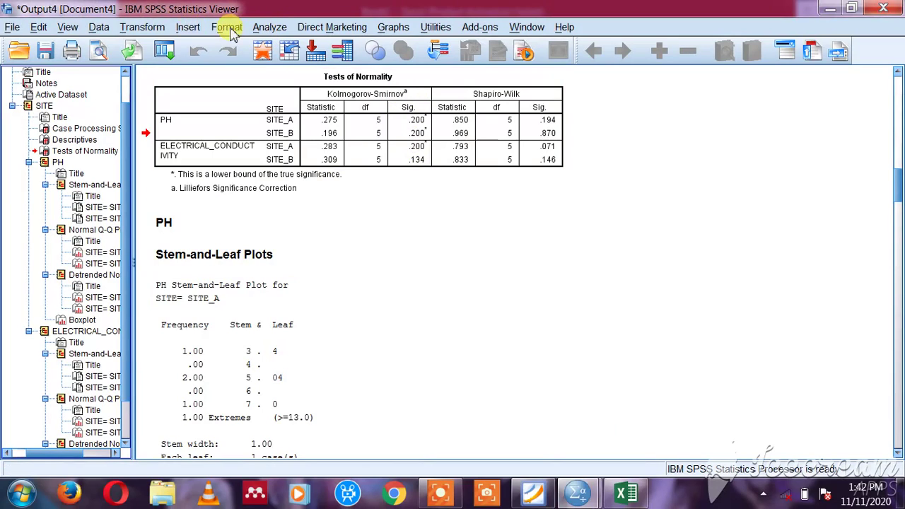
{"action": "left_click", "coordinate": [274, 31]}
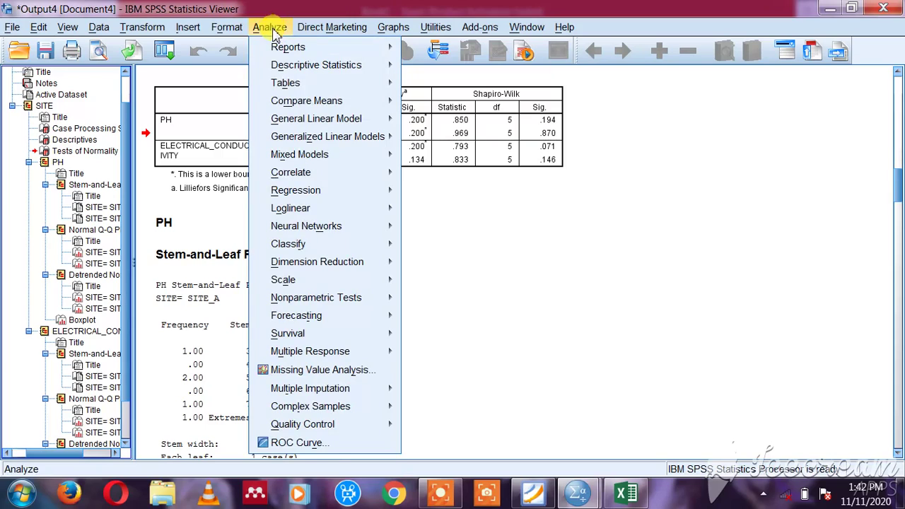
{"action": "mouse_move", "coordinate": [296, 103]}
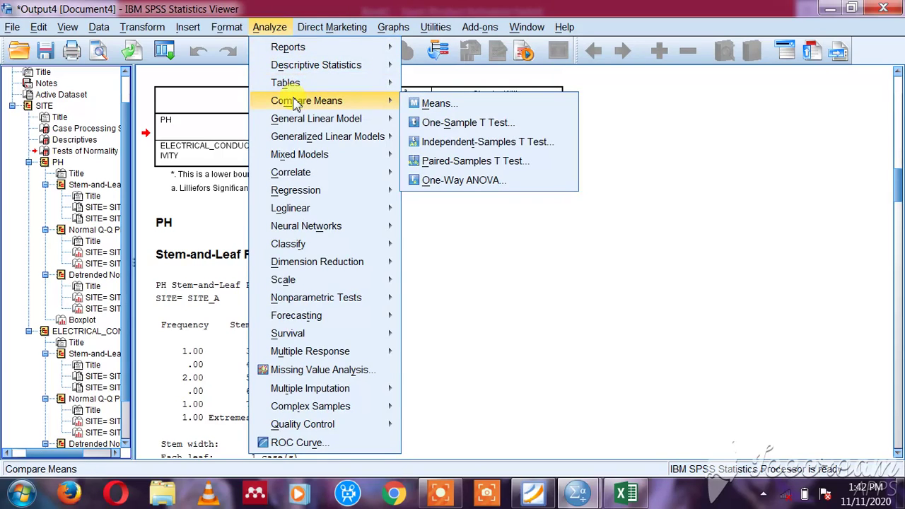